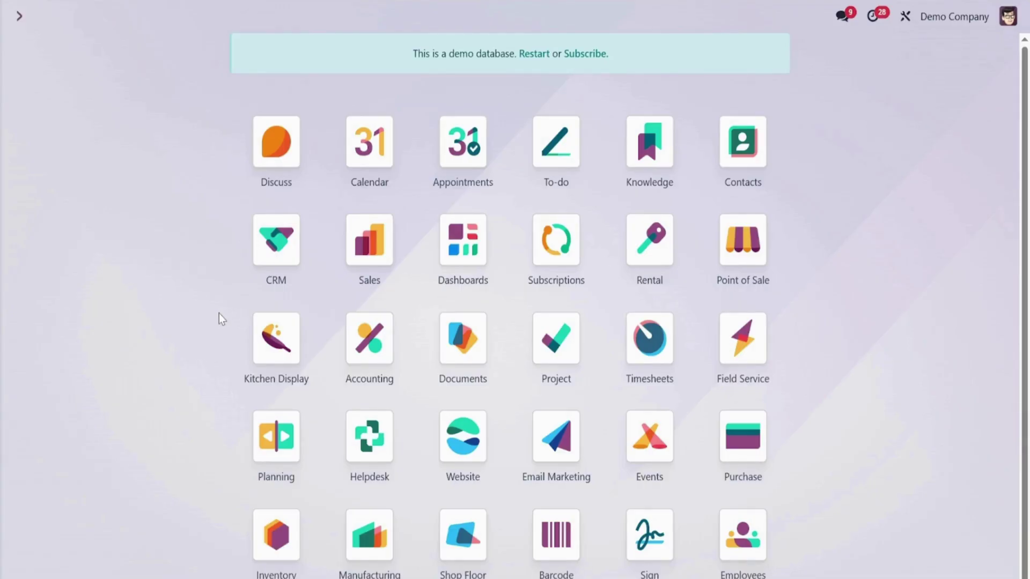
Step: Create a new payment term in Accounting named "30% advance 70% in 30 days"
left_click(366, 340)
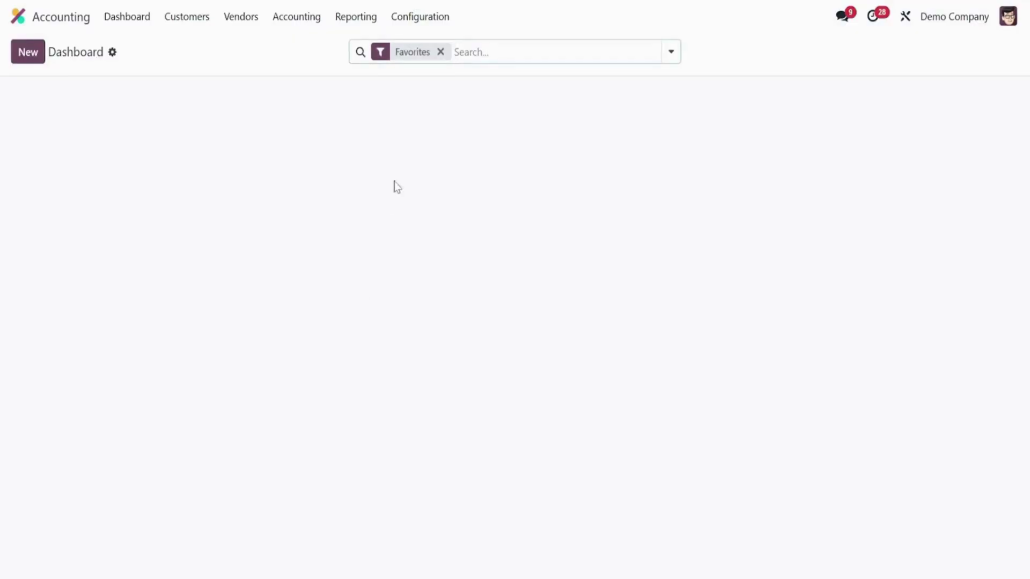
left_click(430, 21)
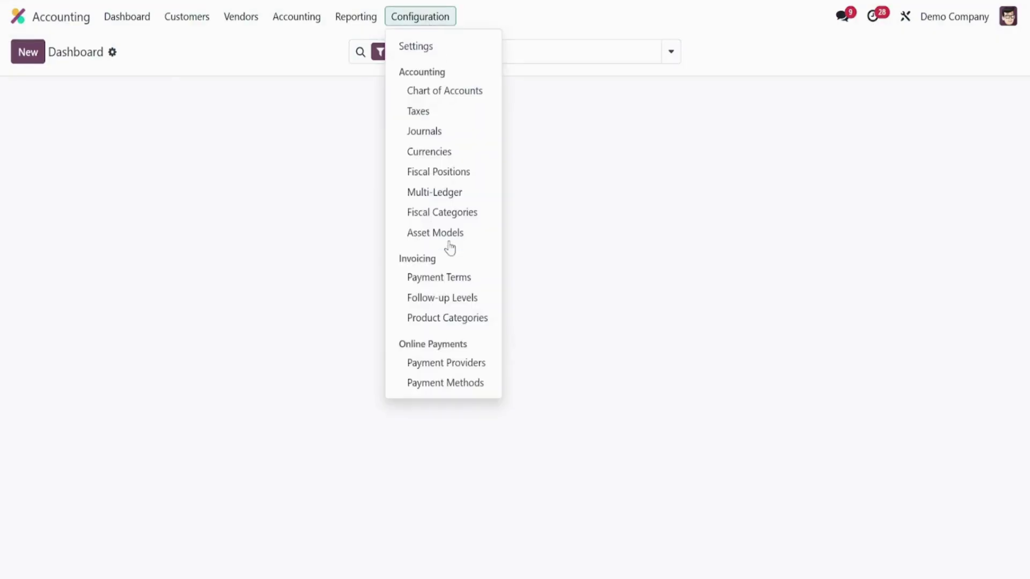
left_click(451, 279)
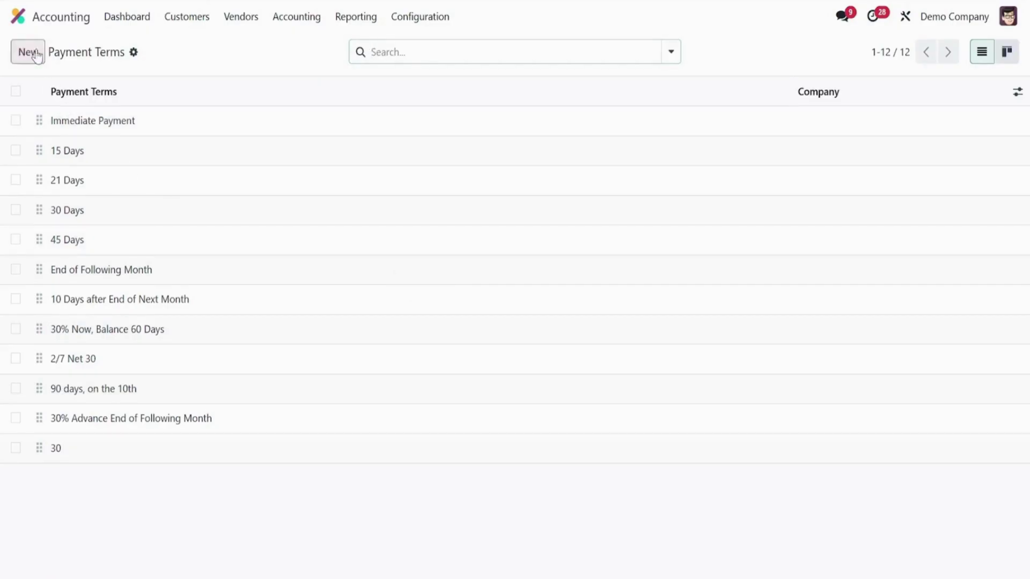
left_click(34, 52)
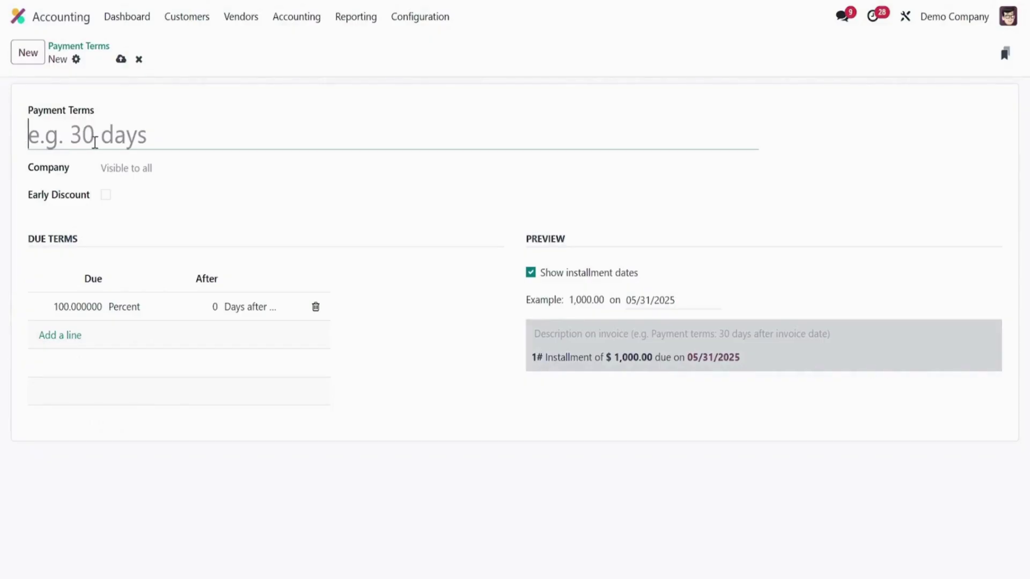
type("30")
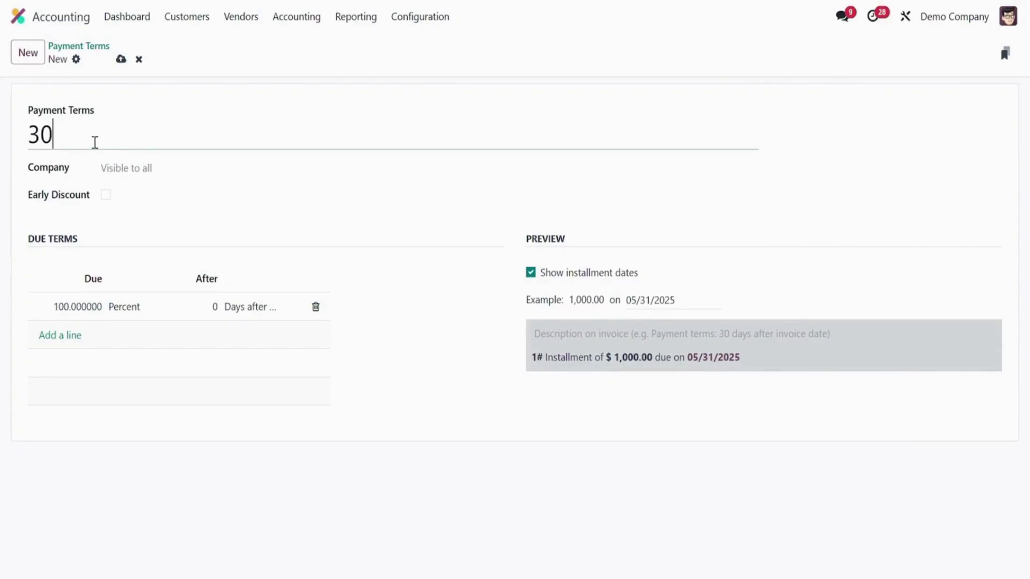
type("% advance ")
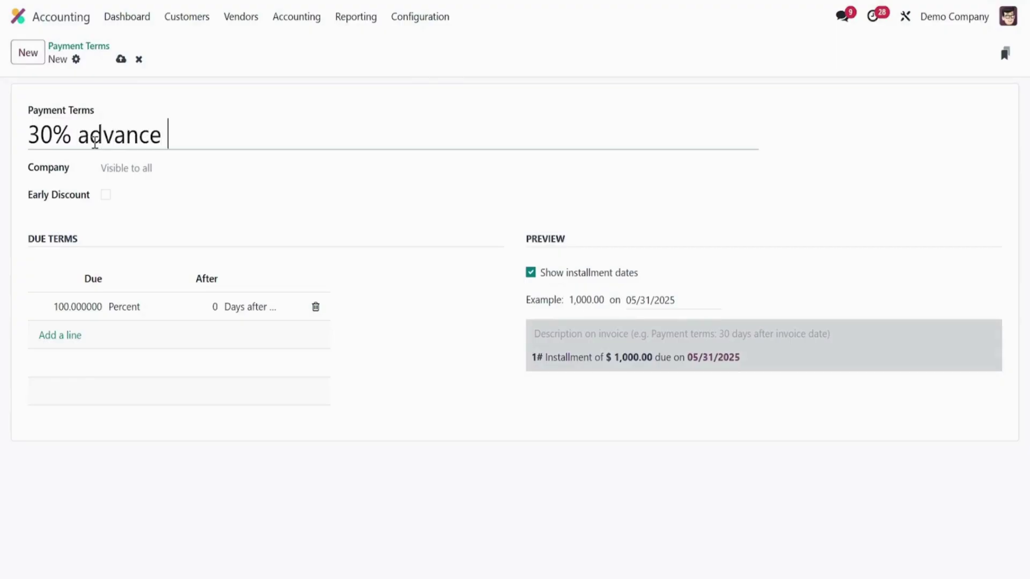
type("70% i")
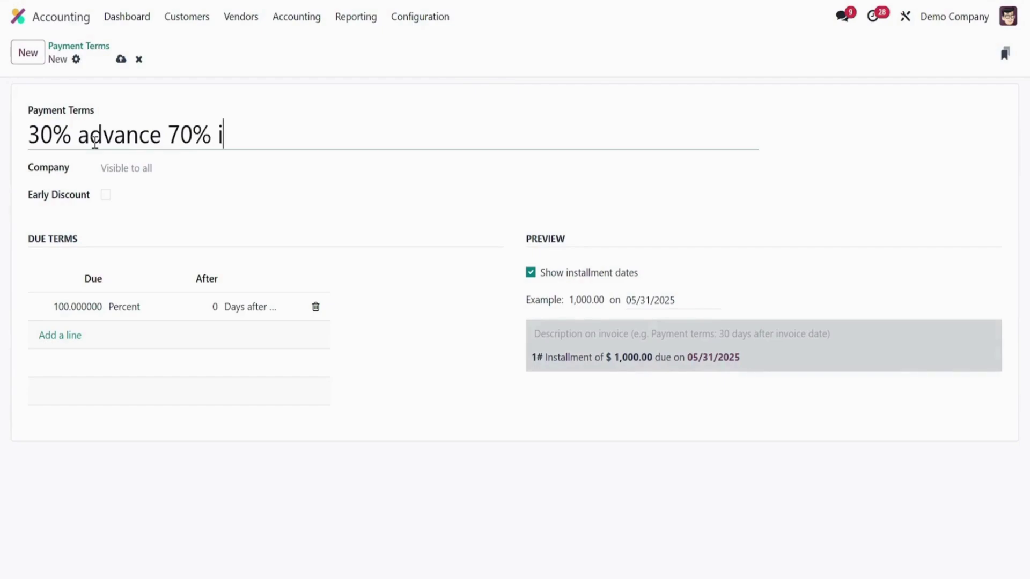
type("n 30 days")
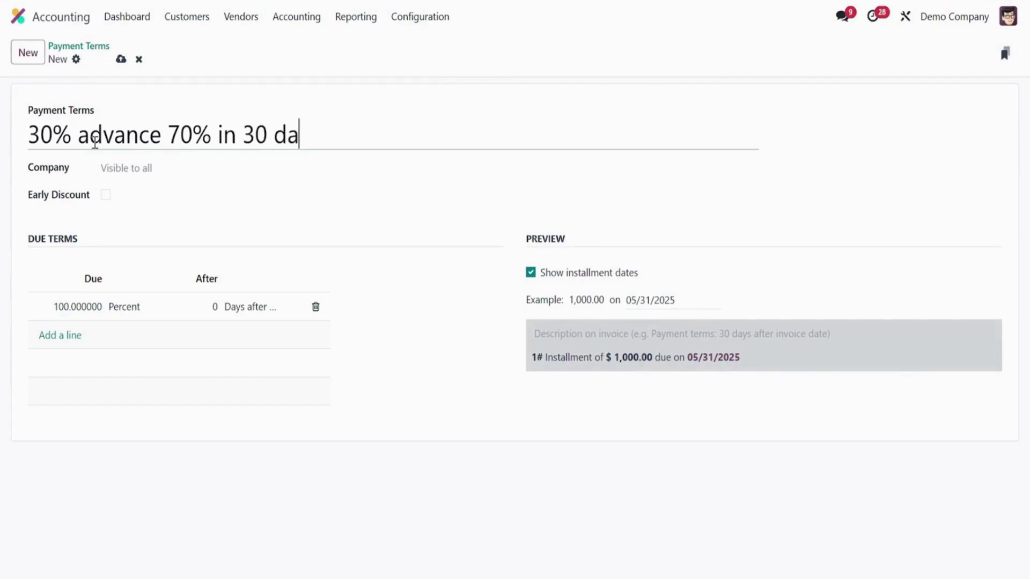
Step: Set the first due term to 30 percent, add a second line for 70 percent after 30 days, and save the payment term
left_click(92, 306)
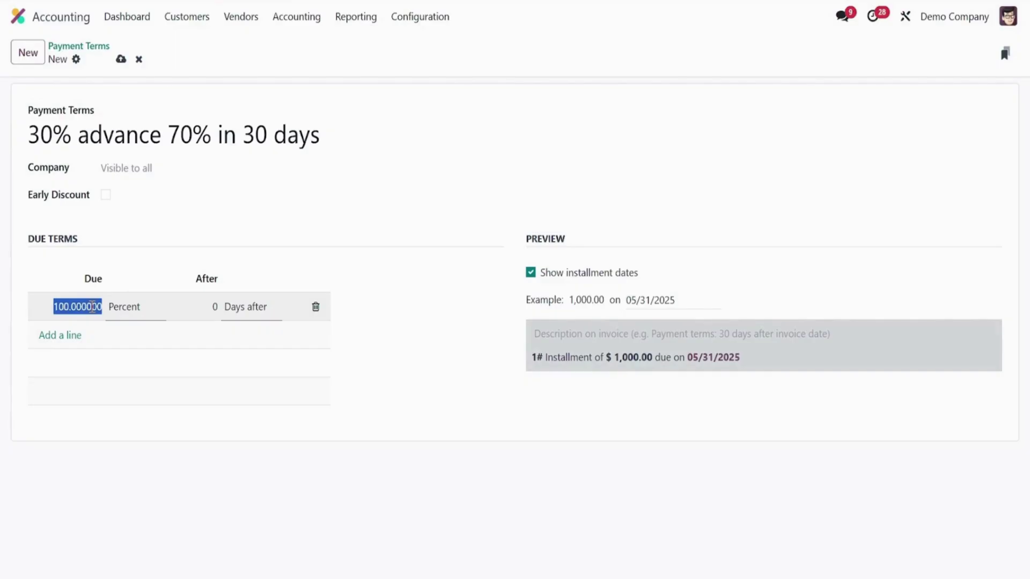
type("30")
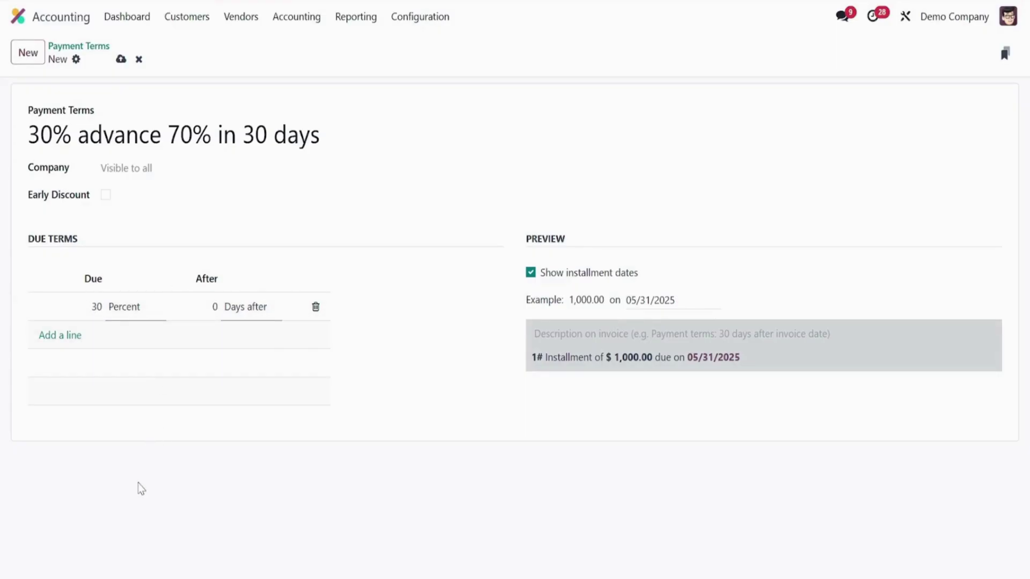
left_click(69, 341)
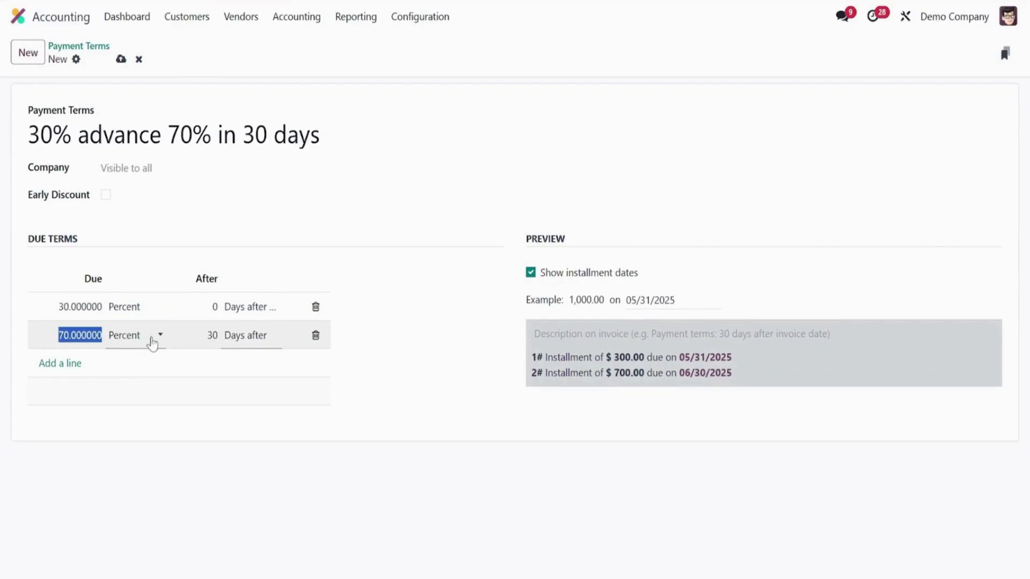
left_click(212, 335)
left_click(159, 335)
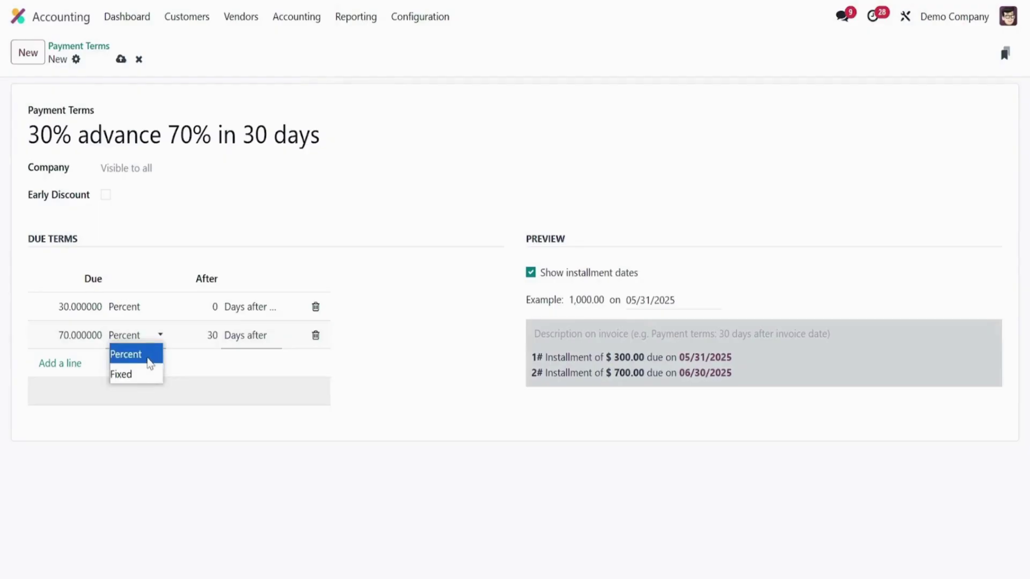
left_click(149, 355)
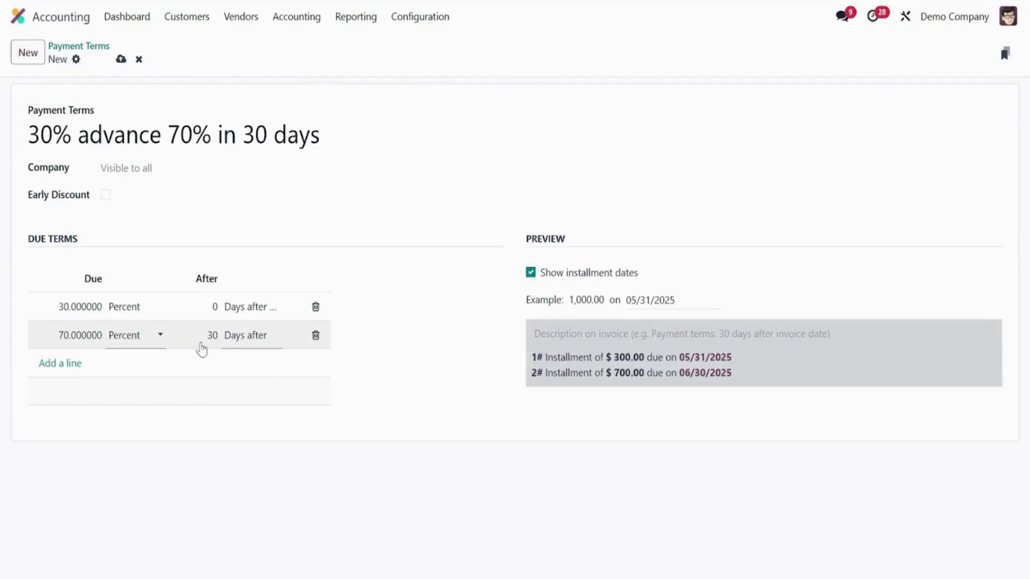
left_click(250, 342)
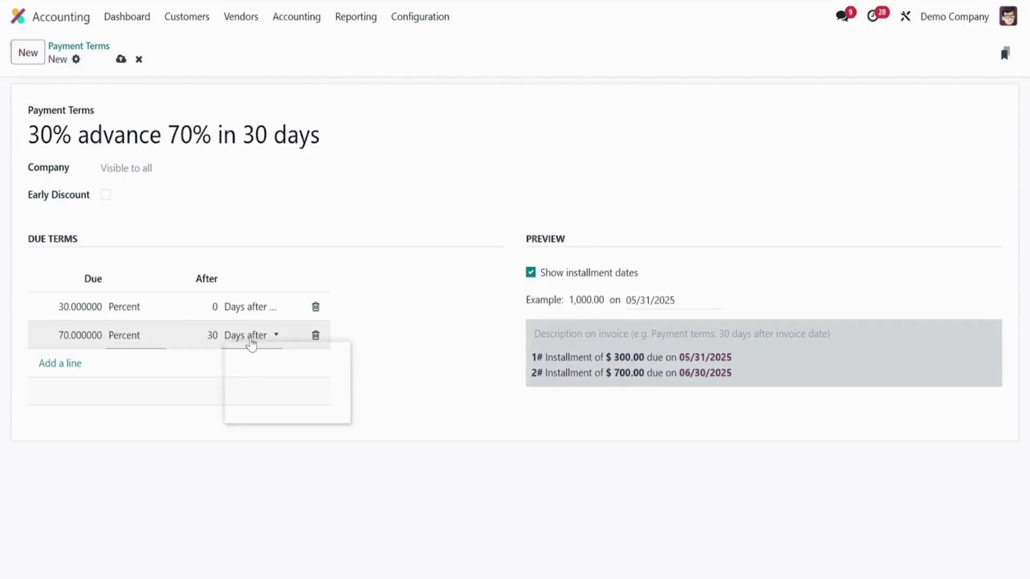
left_click(189, 487)
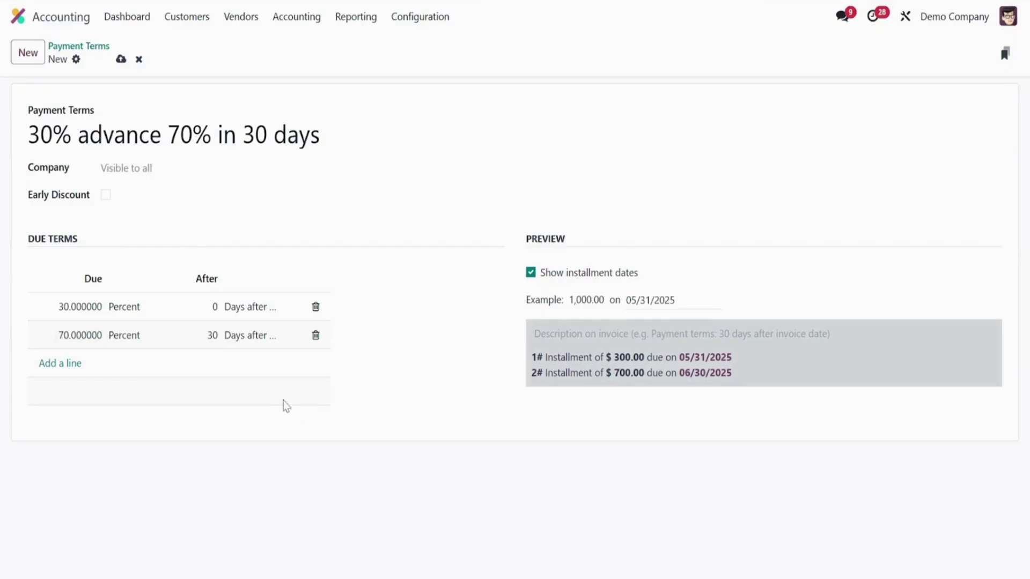
left_click(125, 60)
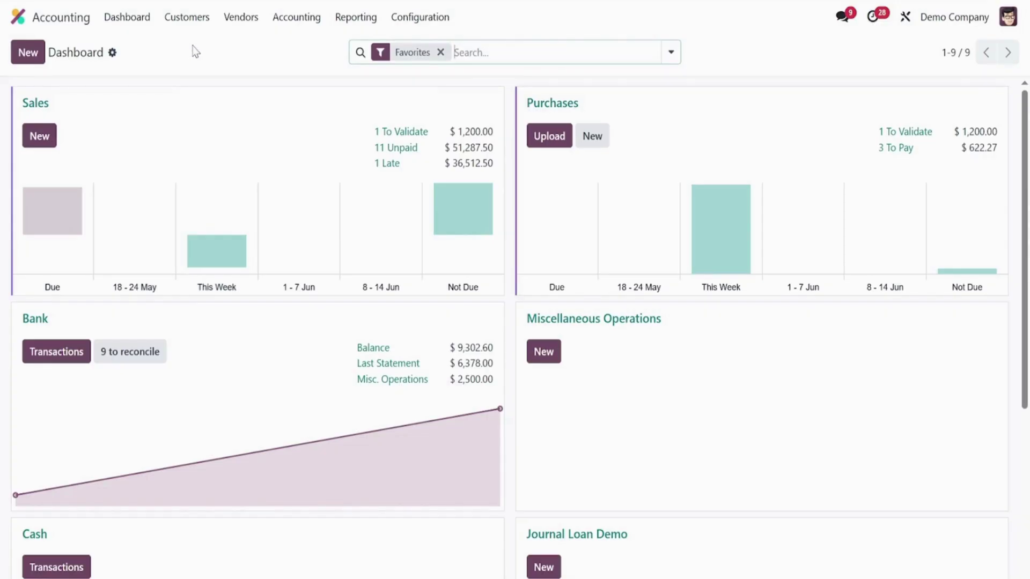
Step: Create a new customer invoice with Azure Interior as the customer
left_click(194, 20)
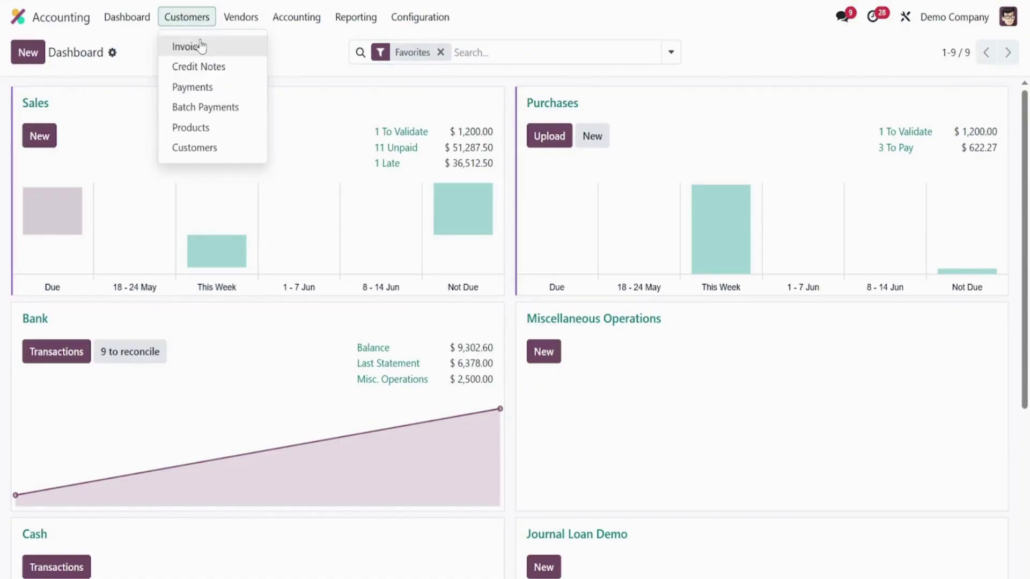
left_click(204, 54)
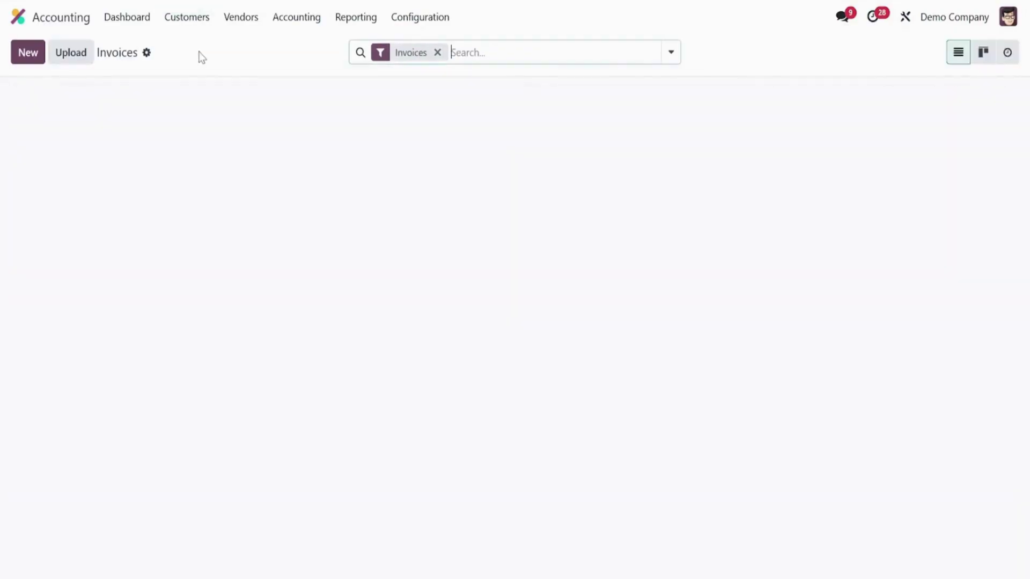
left_click(25, 61)
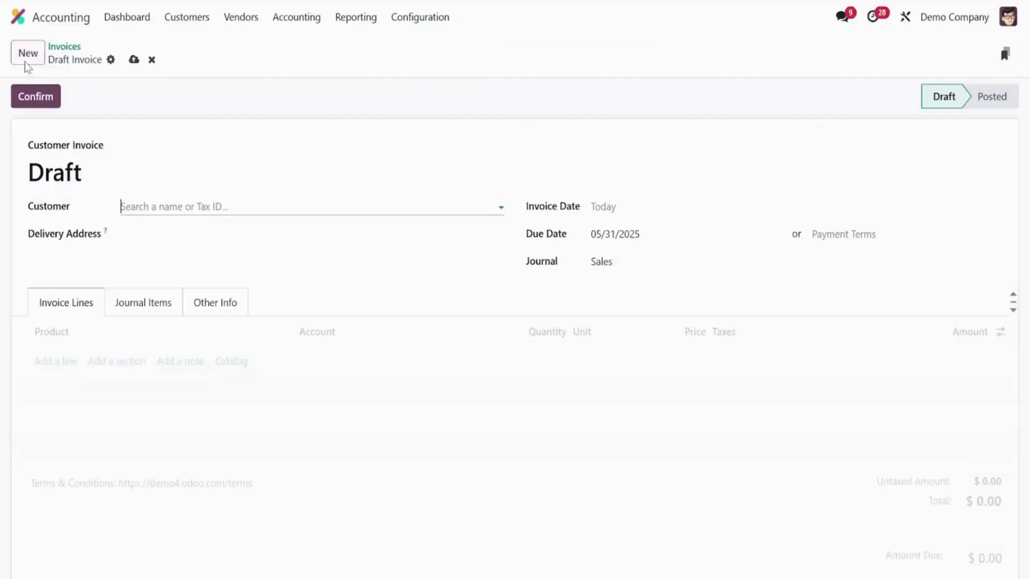
left_click(128, 209)
left_click(137, 254)
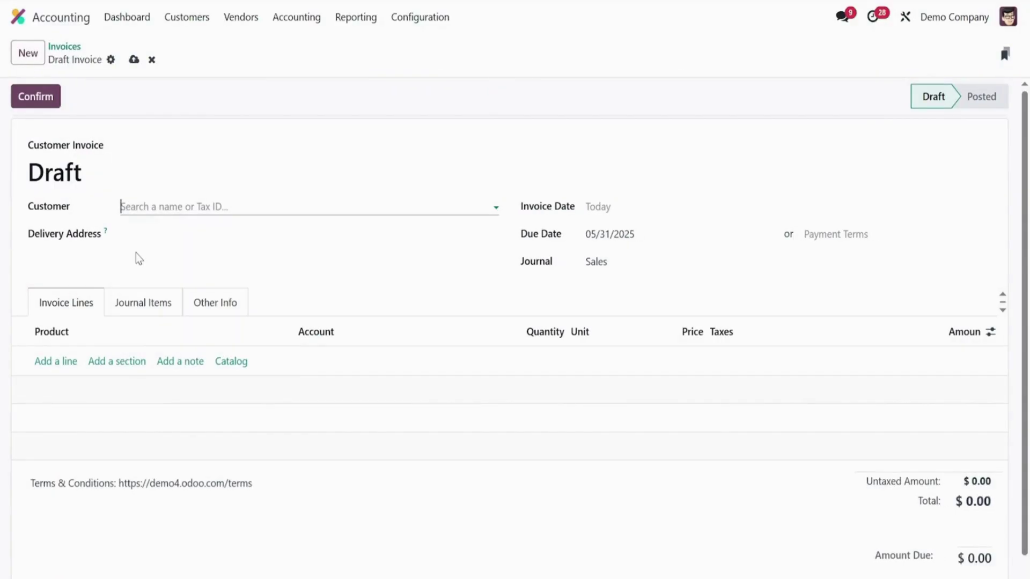
Step: Add the product [DESK0006] Customizable Desk (Custom, Black) as an invoice line
left_click(68, 463)
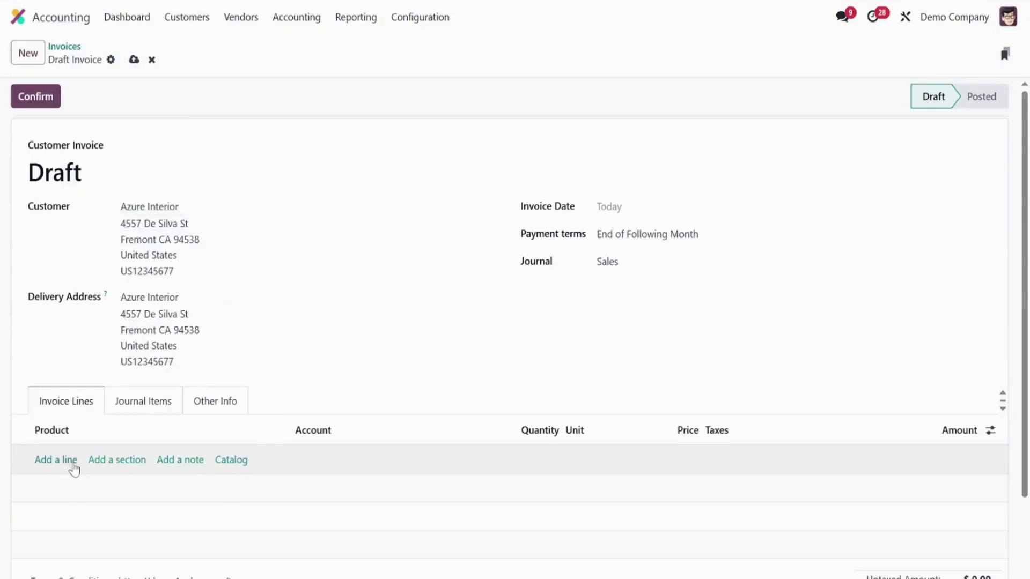
left_click(74, 459)
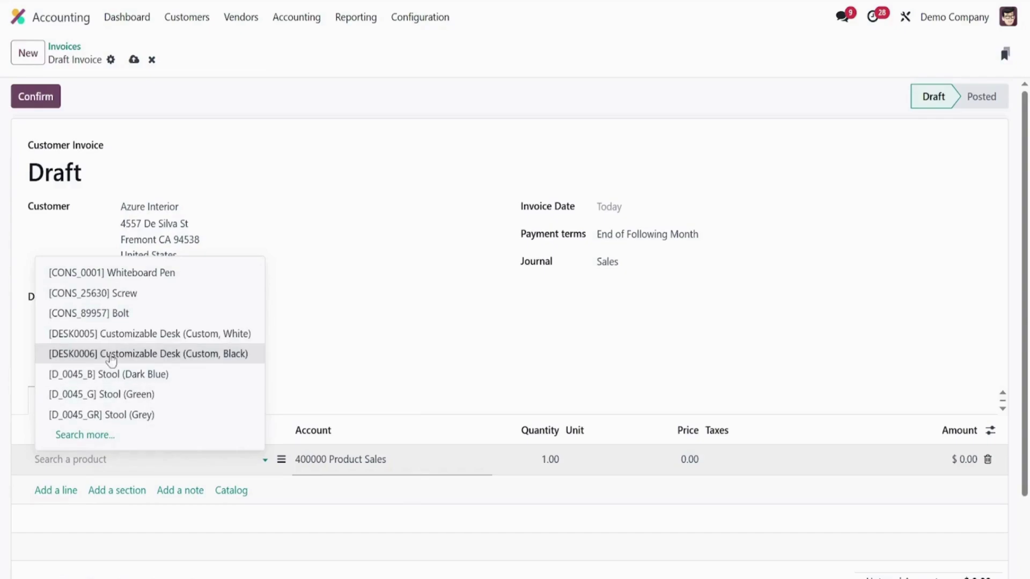
left_click(110, 353)
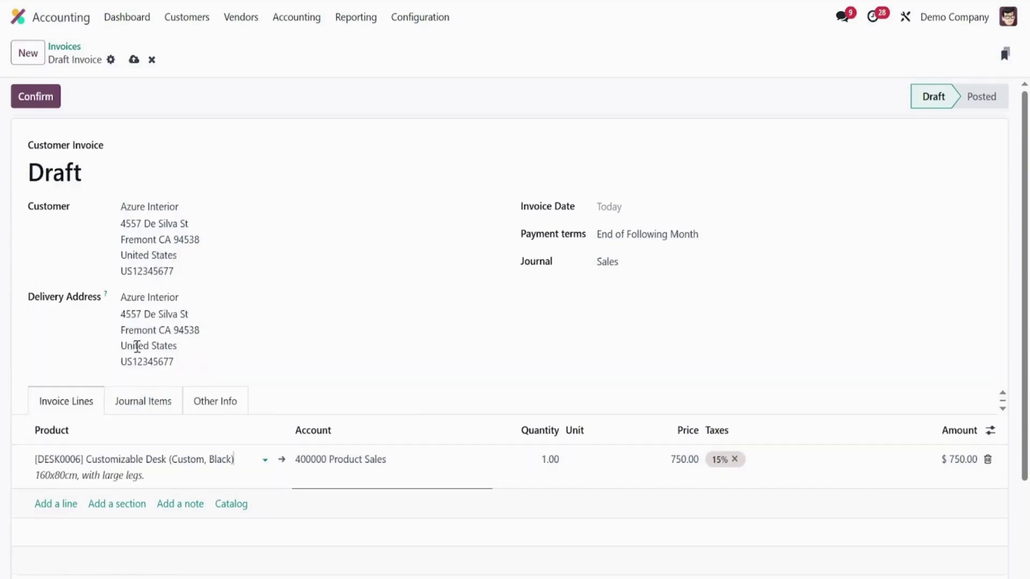
Step: Set the invoice's payment terms to "30% Now, Balance 60 Days" and confirm the invoice
left_click(667, 234)
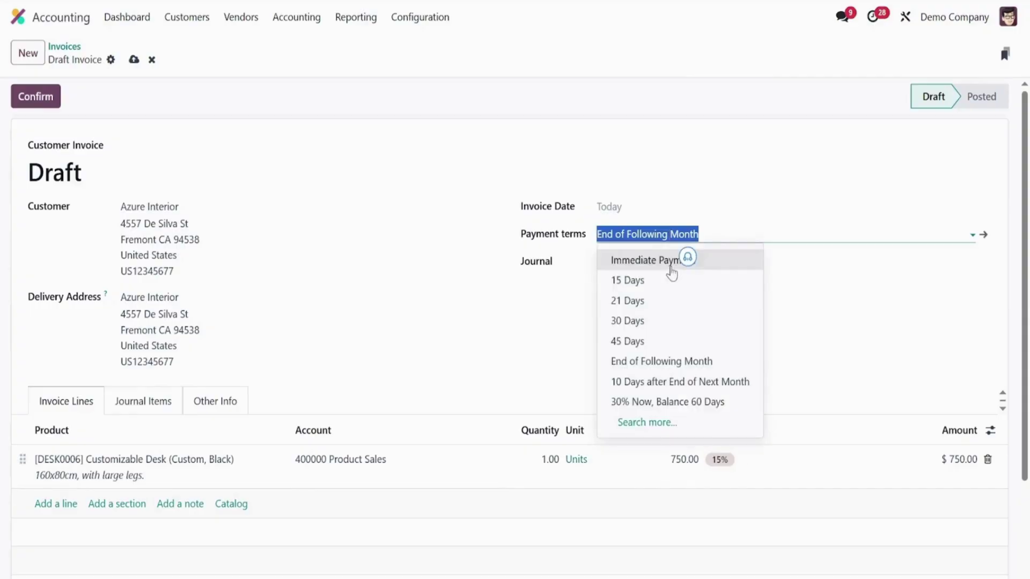
key("Escape")
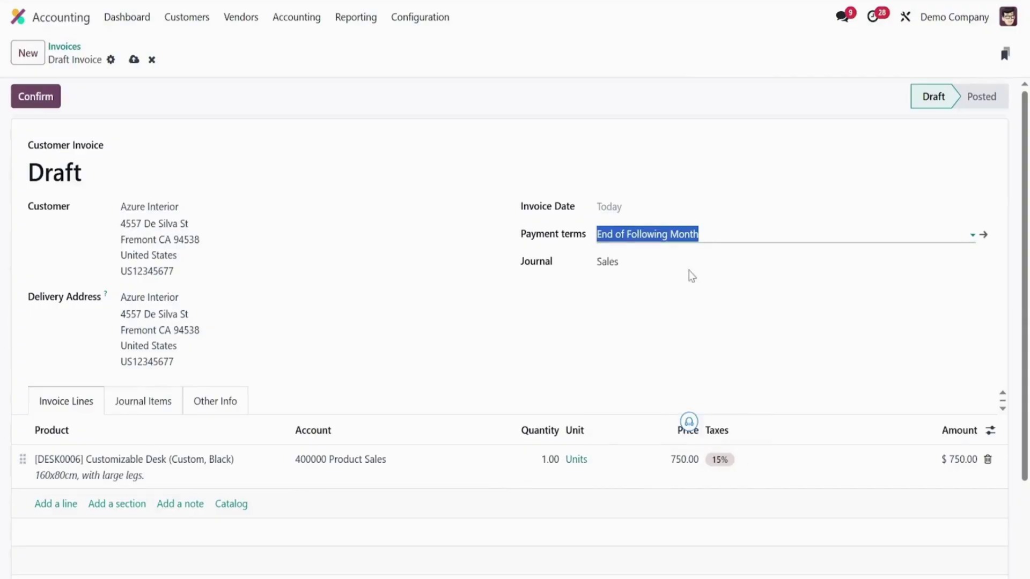
left_click(41, 103)
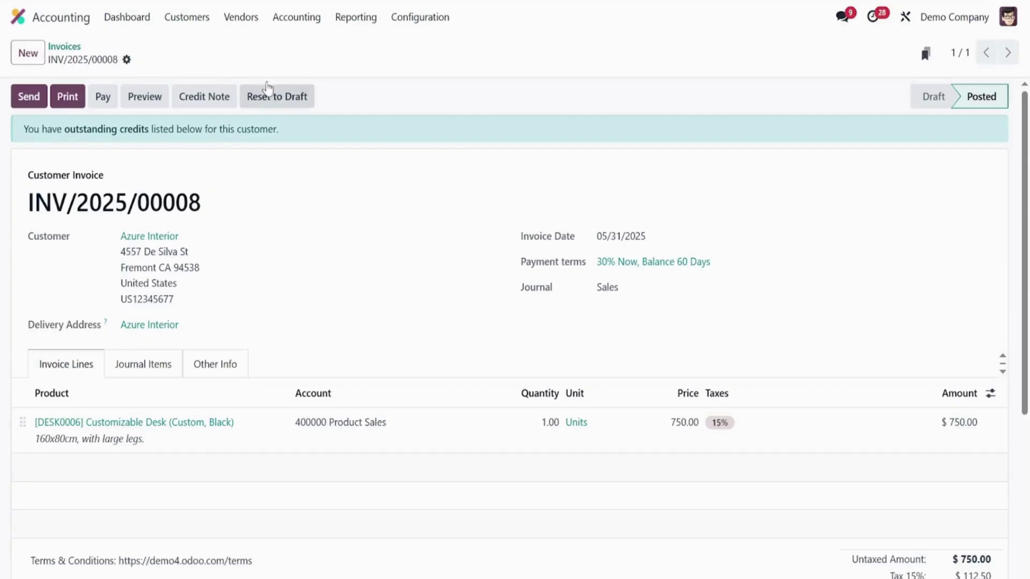
Step: Set the purchase payment terms of the customer Deco Addict to 30 Days and save the record
left_click(209, 19)
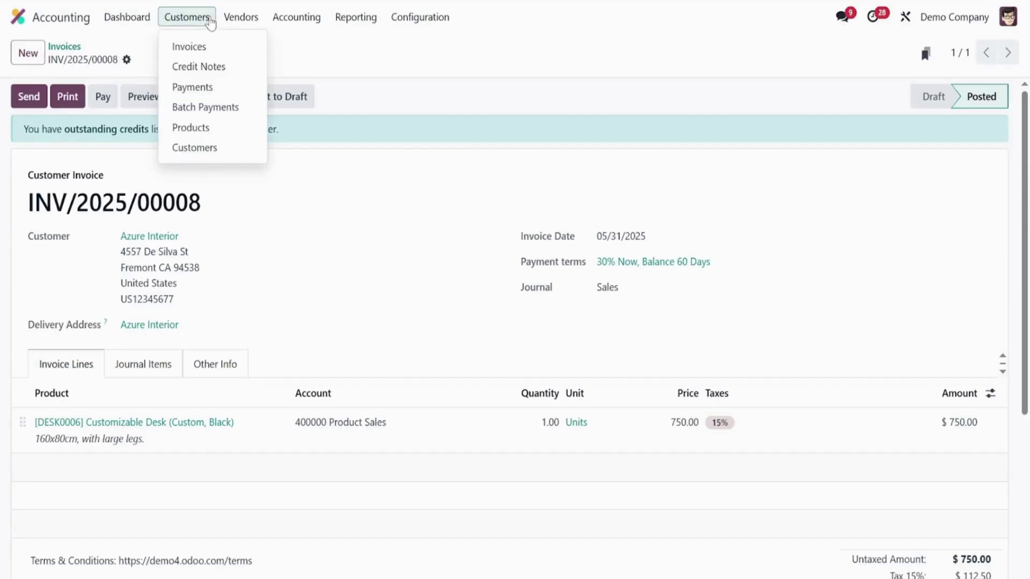
left_click(208, 155)
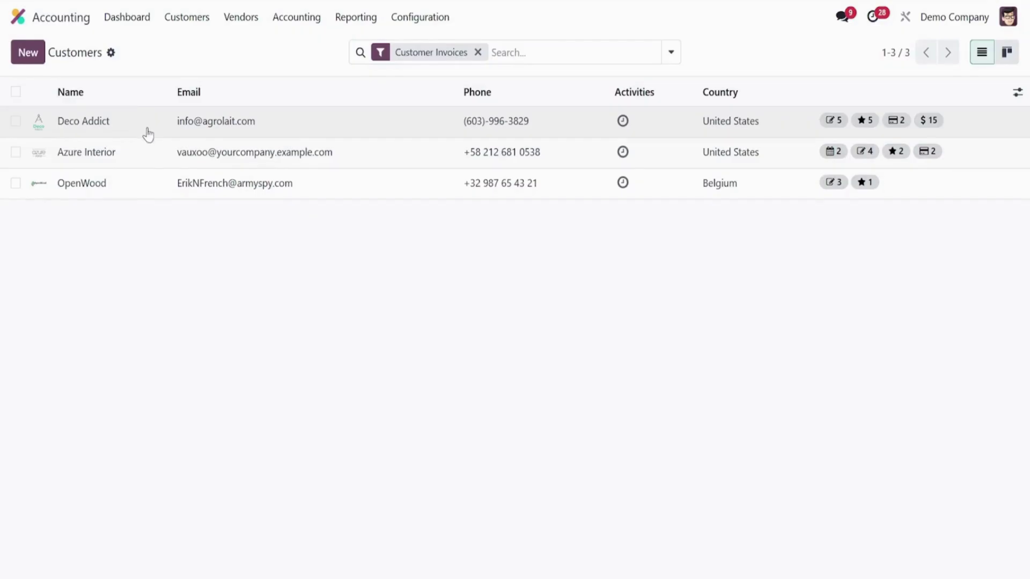
left_click(147, 132)
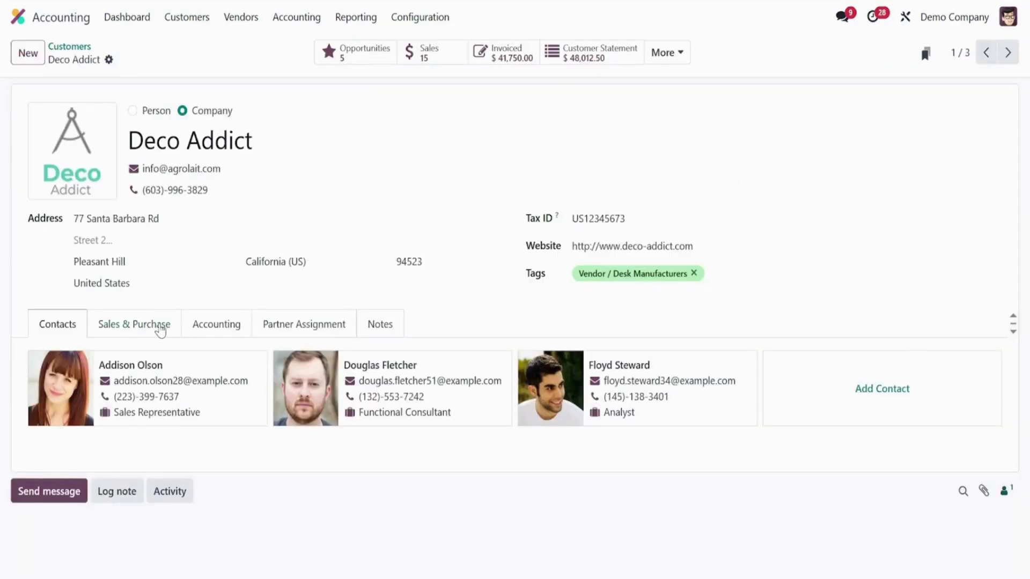
left_click(160, 328)
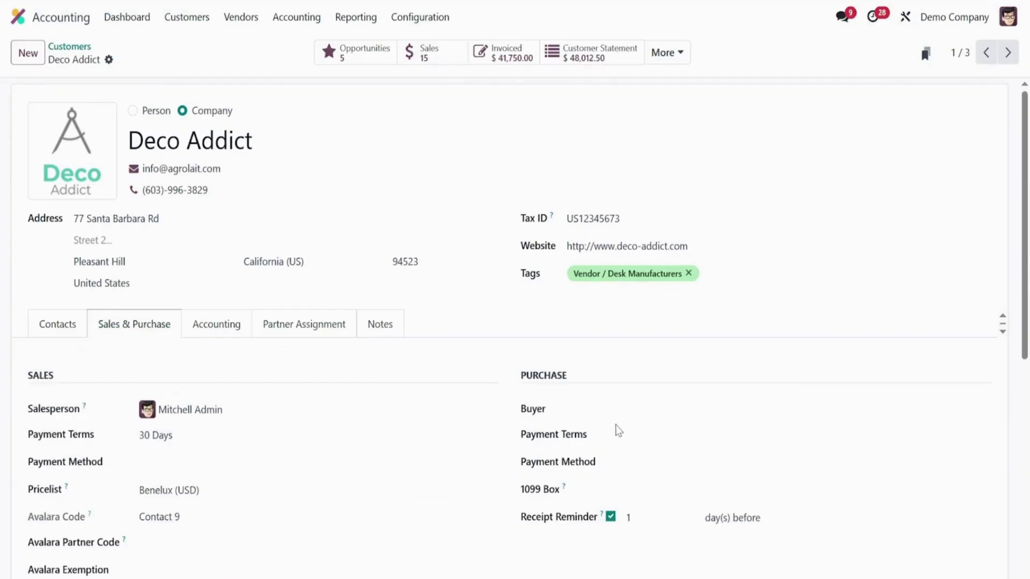
left_click(614, 430)
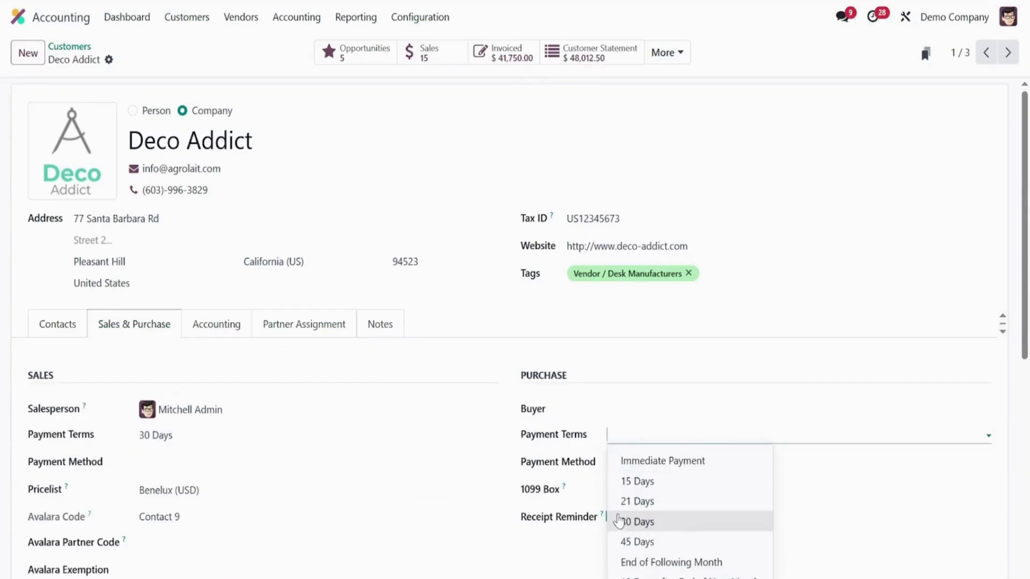
left_click(622, 520)
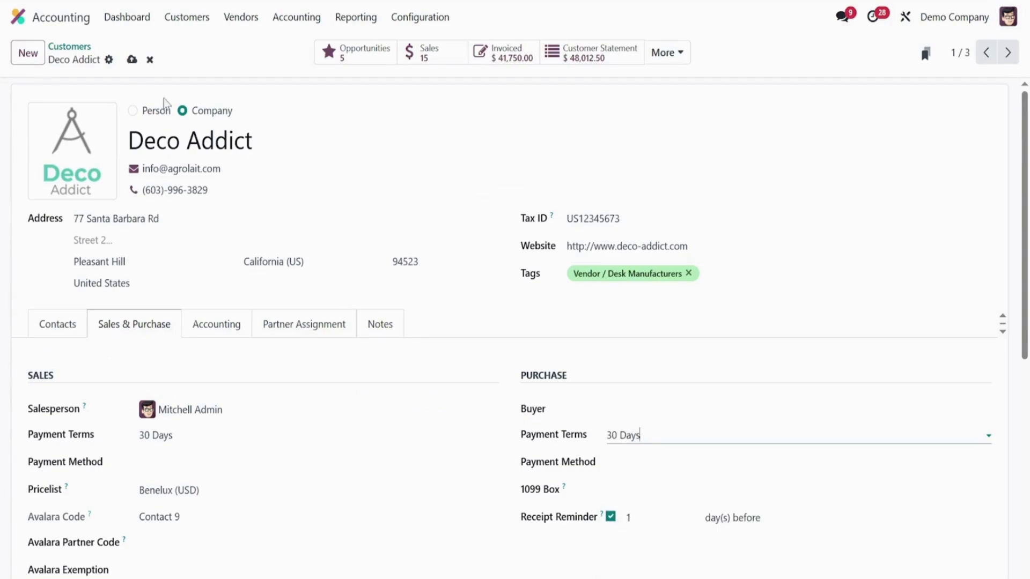
left_click(132, 60)
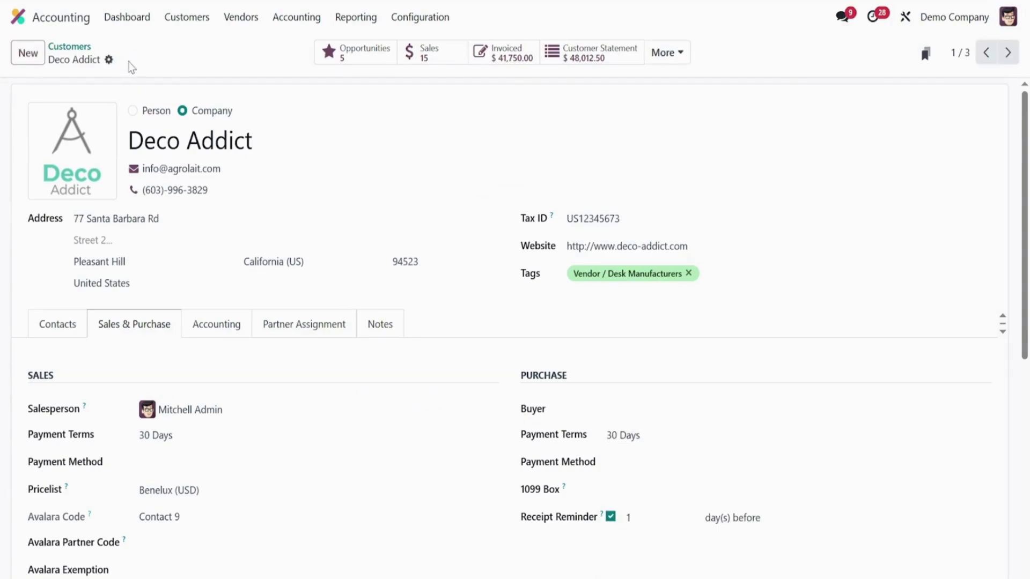